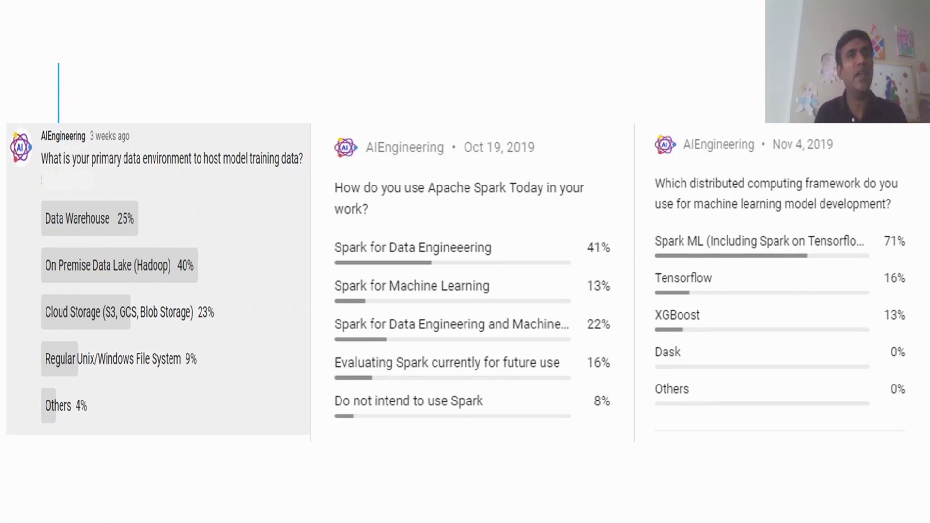
key(Right)
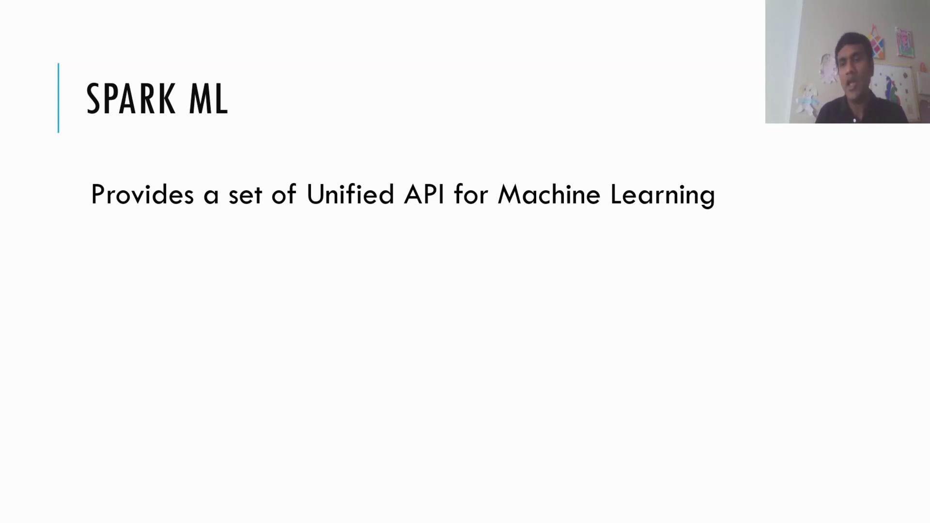
key(Right)
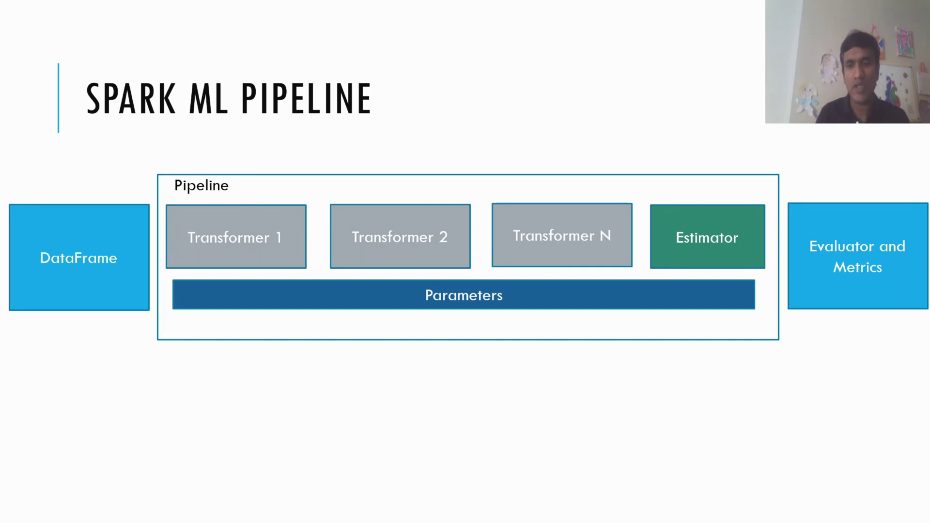
key(Right)
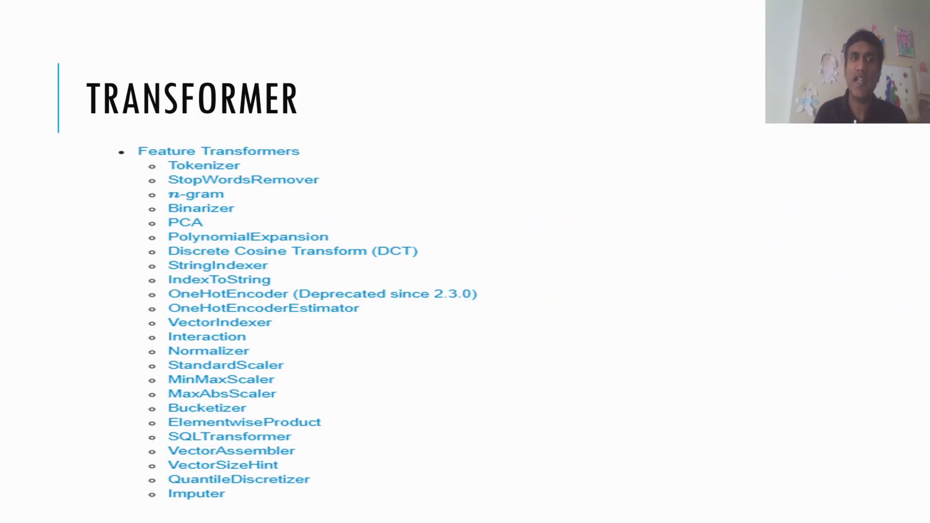